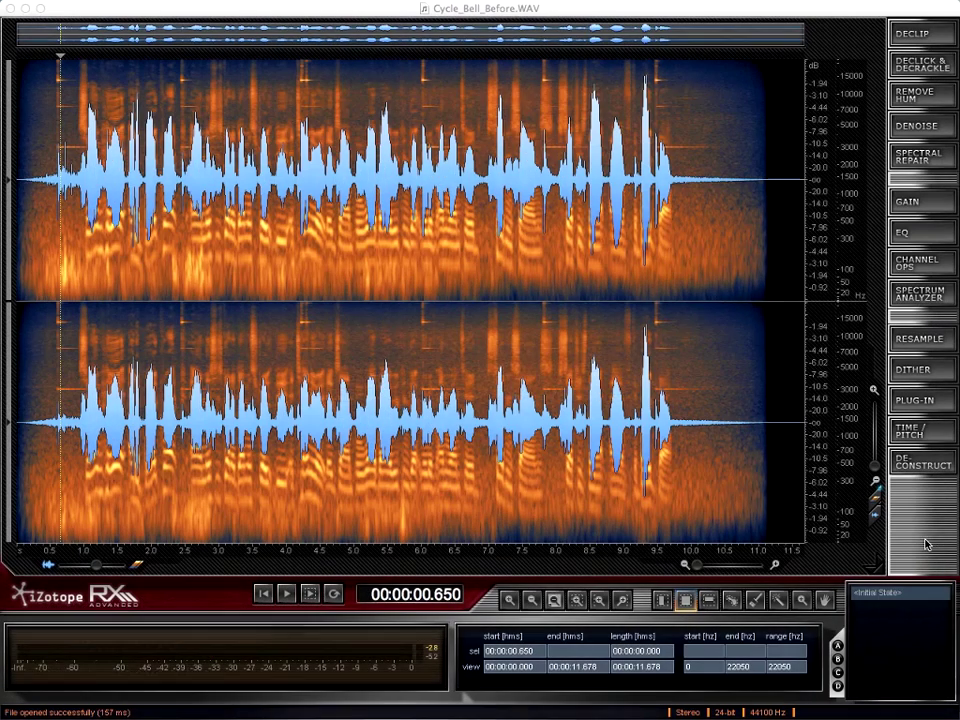
- Open the Spectrum Analyzer and move the anchor sample to about 0.68 s, revealing peaks near 3021 and 13837 Hz
{"action": "left_click", "coordinate": [920, 297]}
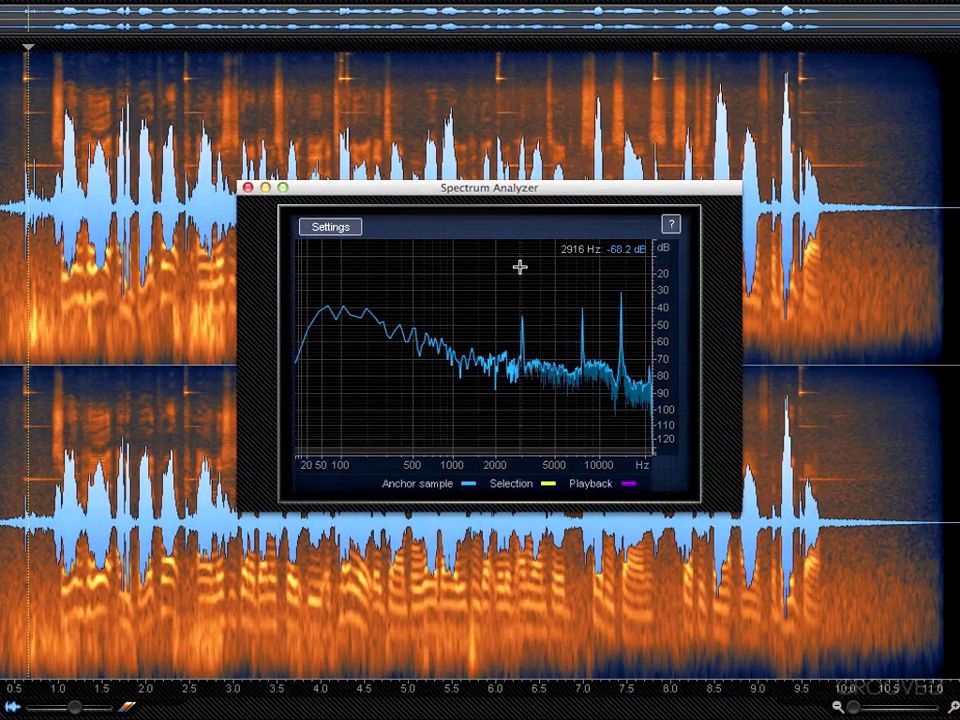
{"action": "mouse_move", "coordinate": [526, 325]}
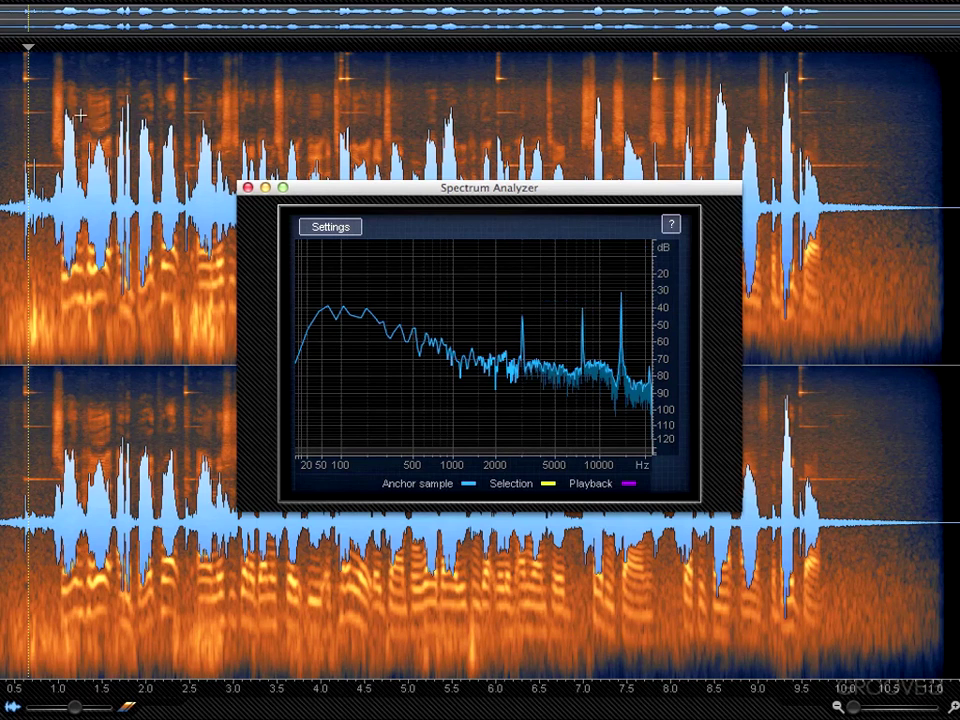
{"action": "left_click_drag", "start_coordinate": [30, 47], "coordinate": [41, 55]}
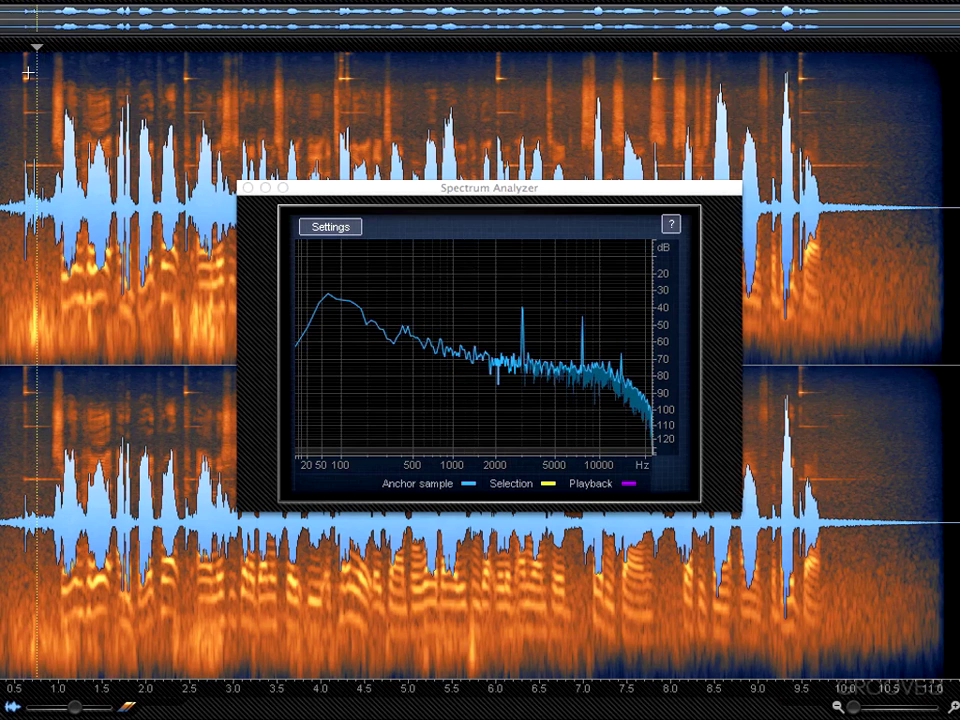
{"action": "left_click_drag", "start_coordinate": [38, 55], "coordinate": [32, 50]}
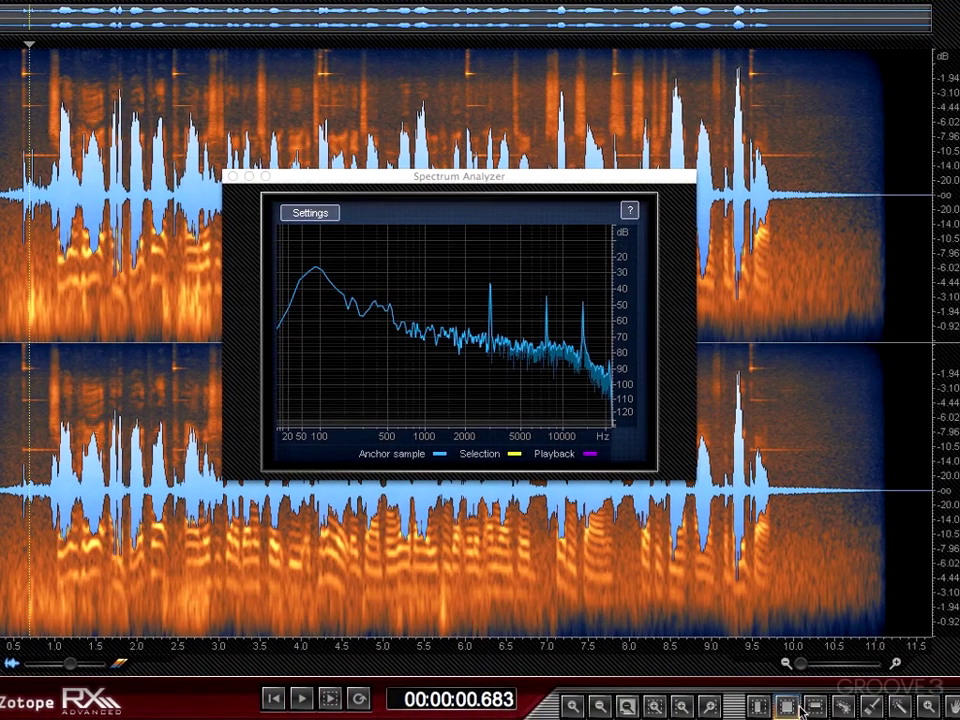
- Select a high-frequency region at the recording's start and inspect its peaks near 3020, 7662 and 13841 Hz
{"action": "left_click", "coordinate": [786, 710]}
{"action": "left_click_drag", "start_coordinate": [17, 63], "coordinate": [35, 157]}
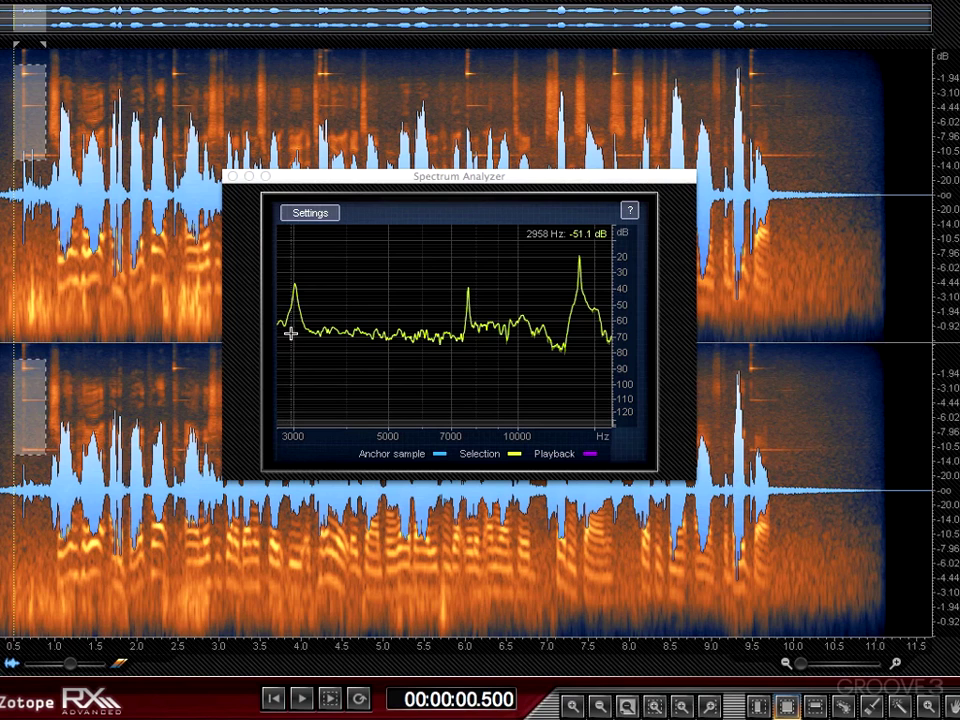
{"action": "mouse_move", "coordinate": [295, 283]}
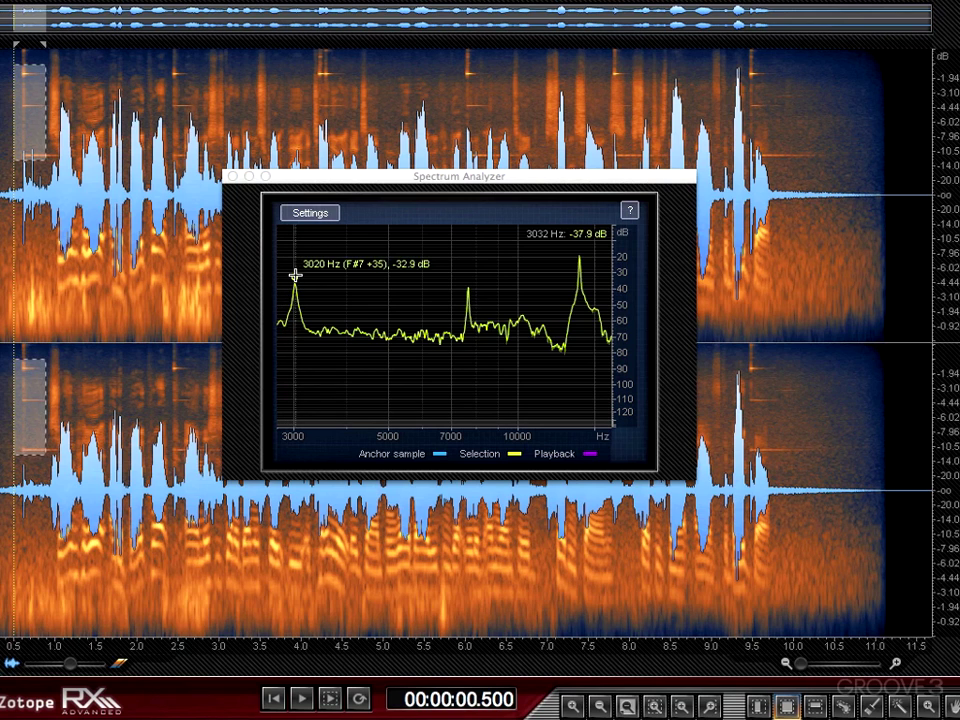
{"action": "mouse_move", "coordinate": [468, 286]}
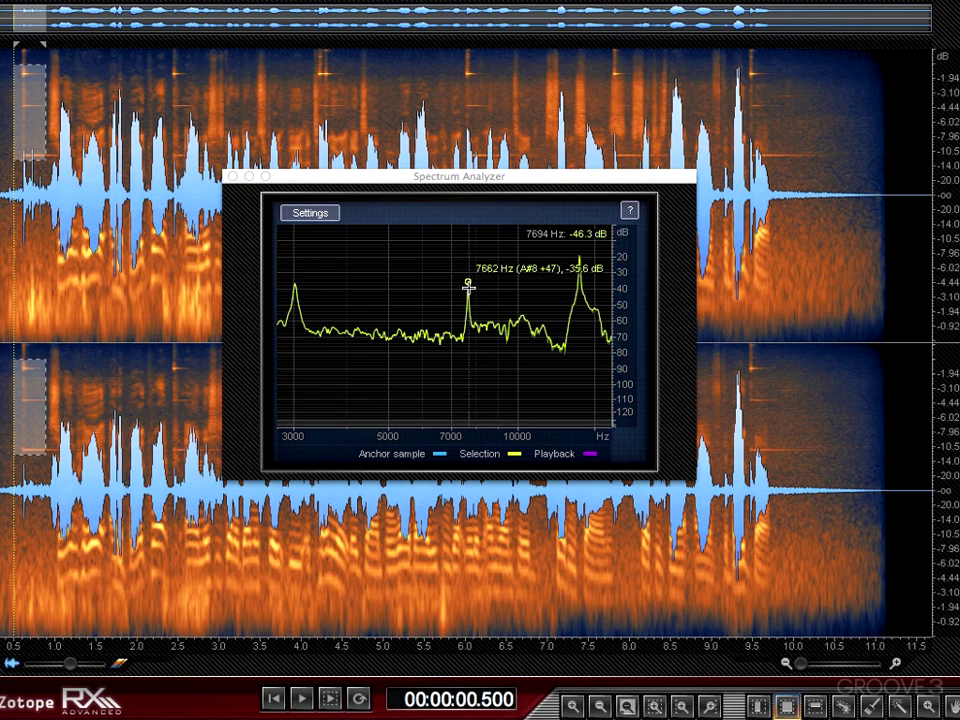
{"action": "mouse_move", "coordinate": [558, 340]}
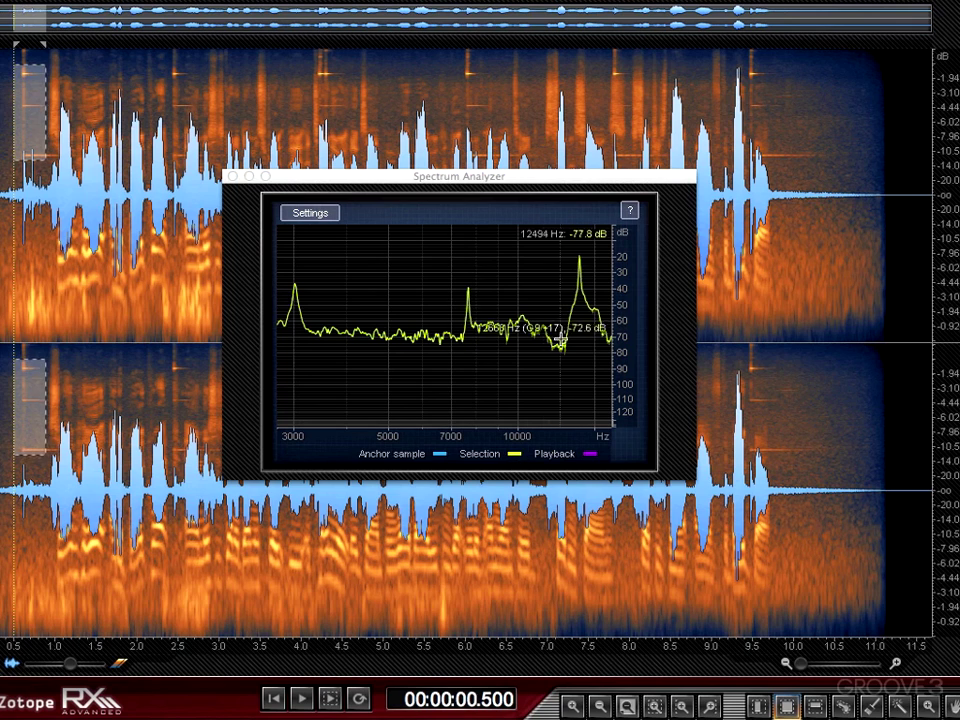
{"action": "mouse_move", "coordinate": [576, 258]}
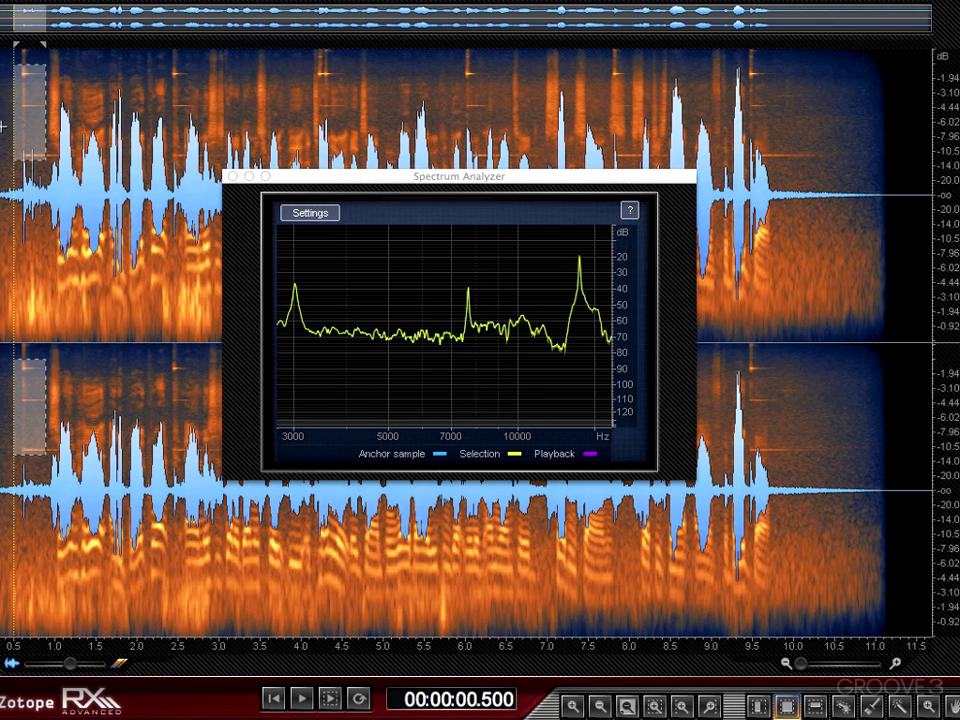
- Clear the selection, play the recording, then settle the anchor point at 0.728 s after trying 0.672 and 2.061 s
{"action": "left_click", "coordinate": [3, 47]}
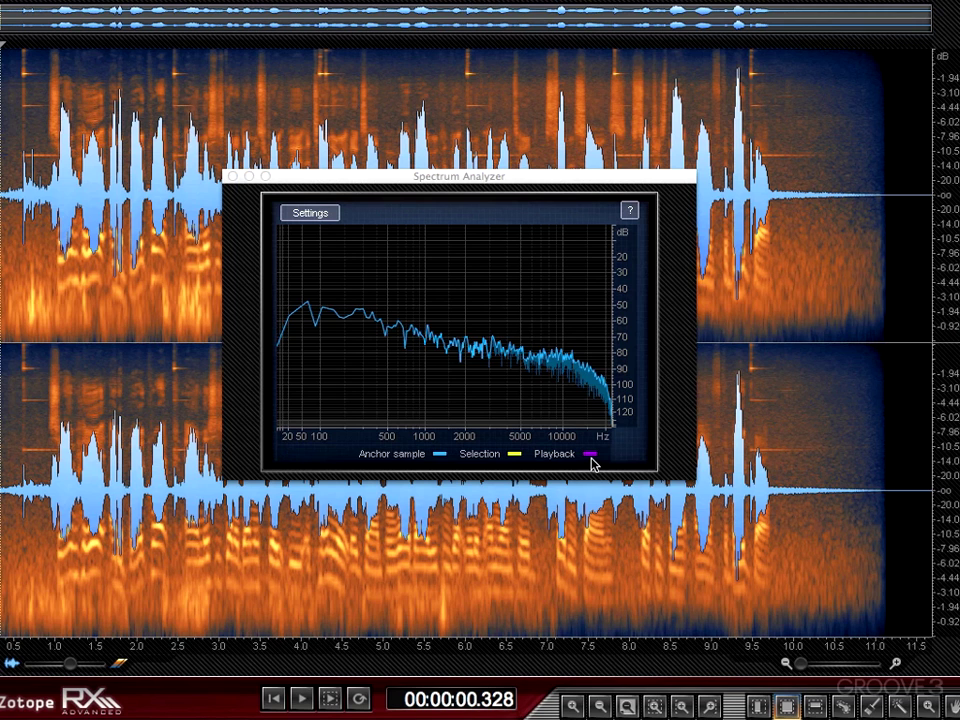
{"action": "key", "text": "space"}
{"action": "left_click", "coordinate": [28, 47]}
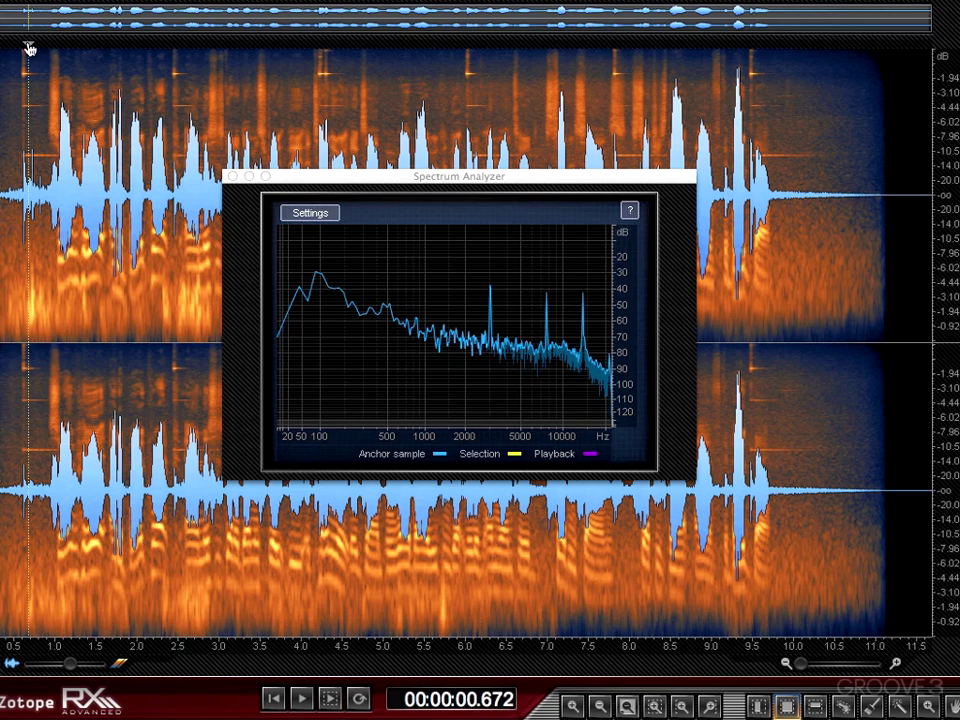
{"action": "left_click", "coordinate": [143, 47]}
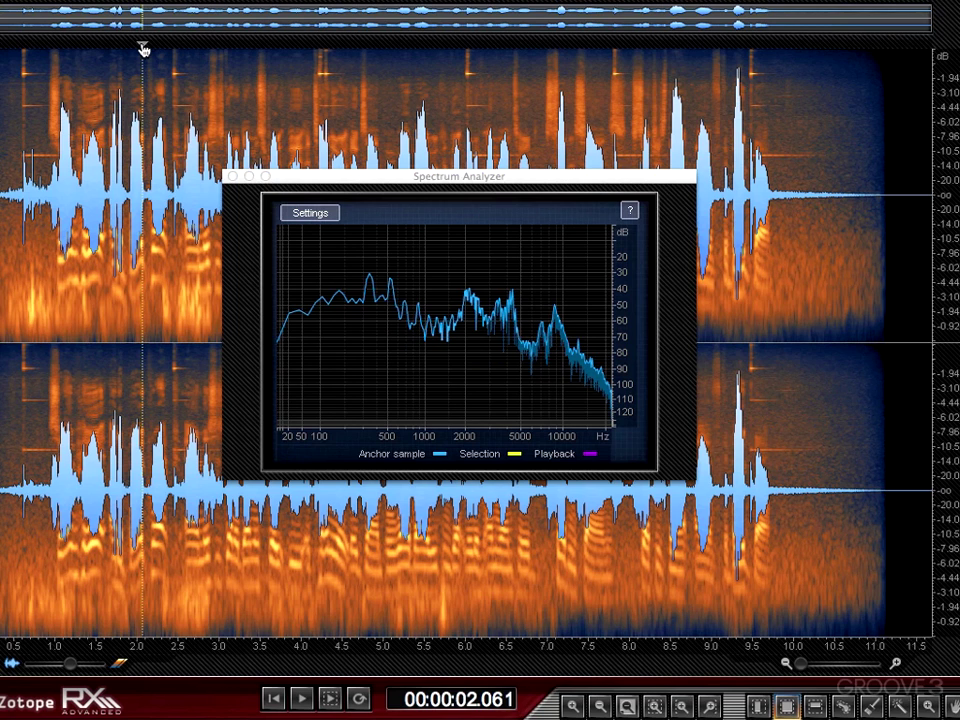
{"action": "left_click", "coordinate": [38, 47]}
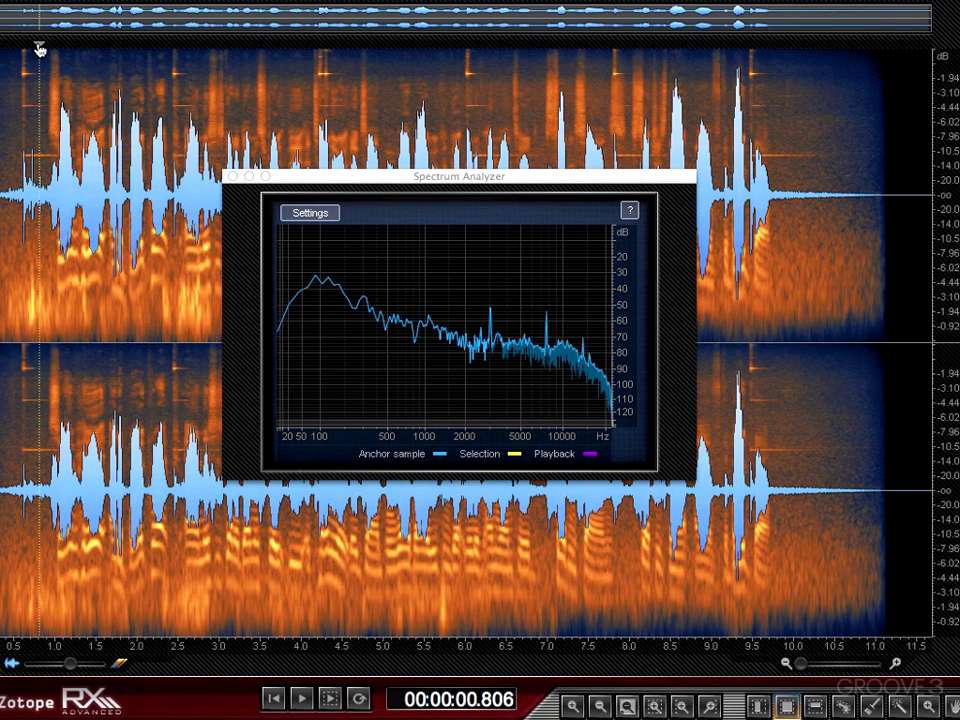
{"action": "left_click", "coordinate": [33, 47]}
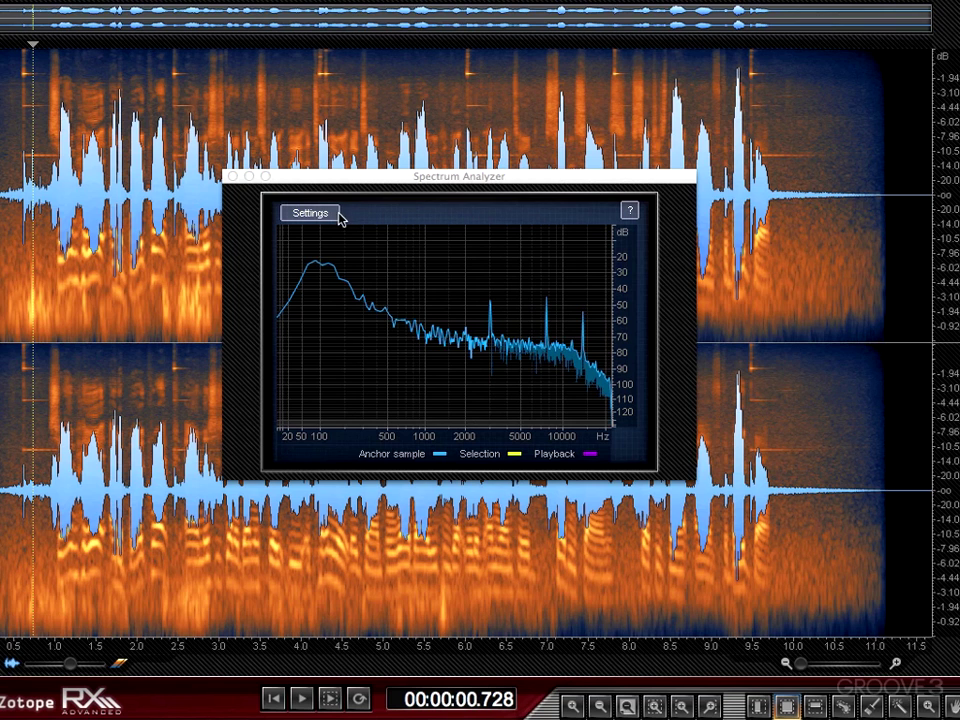
{"action": "left_click", "coordinate": [403, 259]}
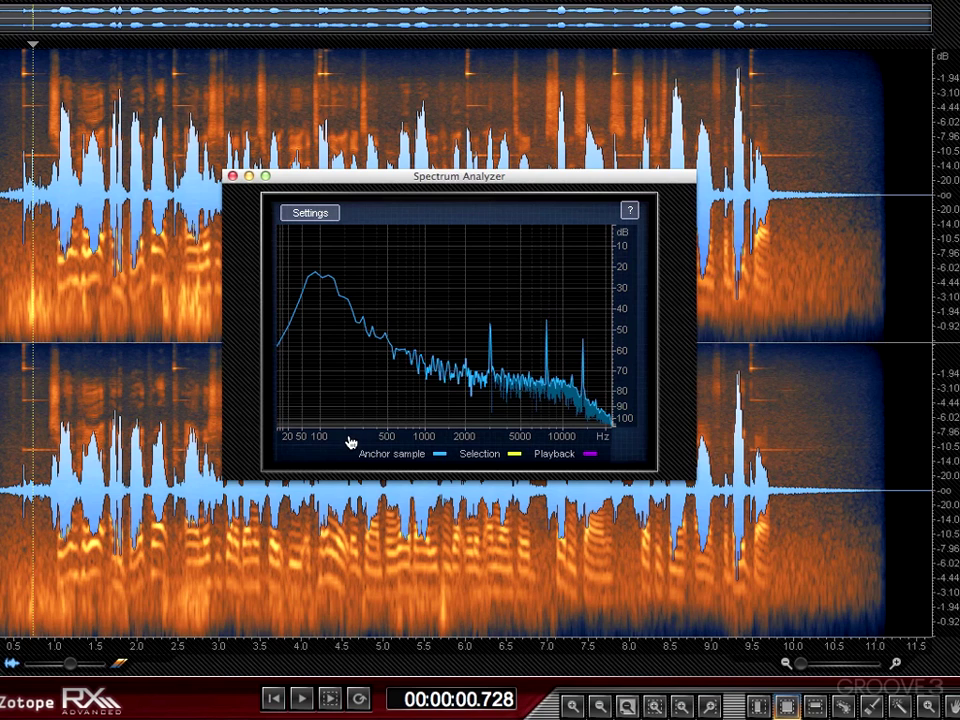
{"action": "right_click", "coordinate": [351, 437]}
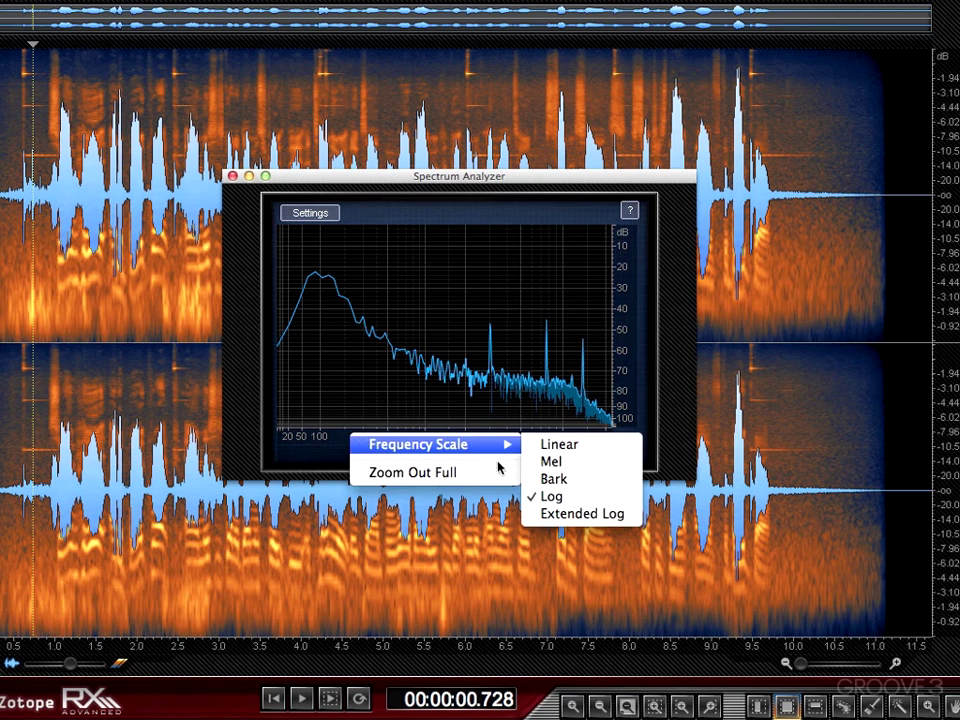
{"action": "mouse_move", "coordinate": [491, 447]}
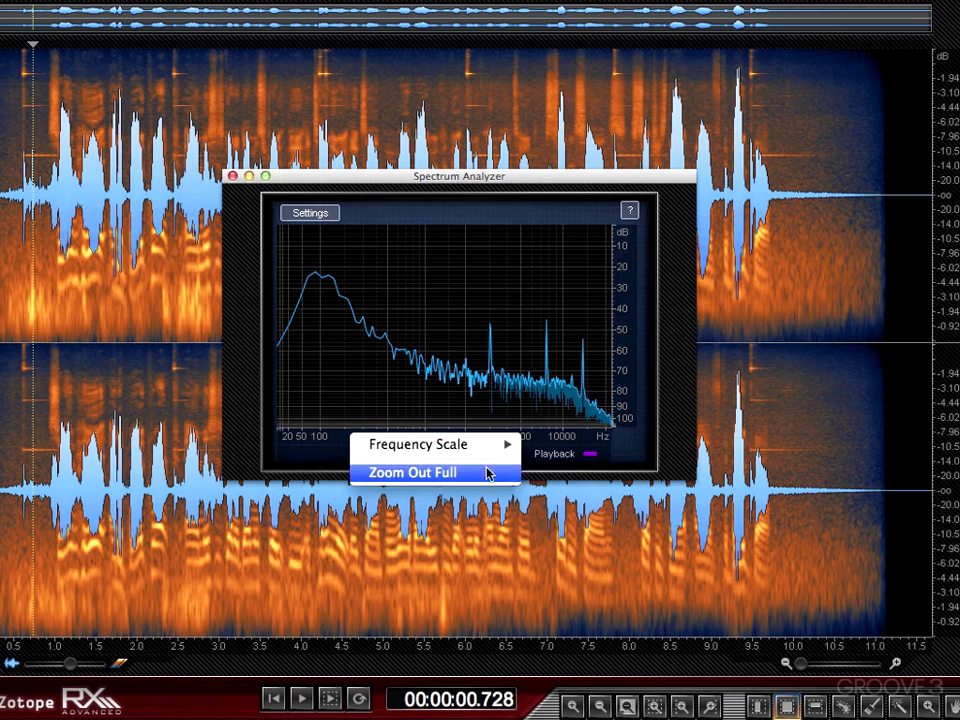
{"action": "left_click", "coordinate": [426, 386]}
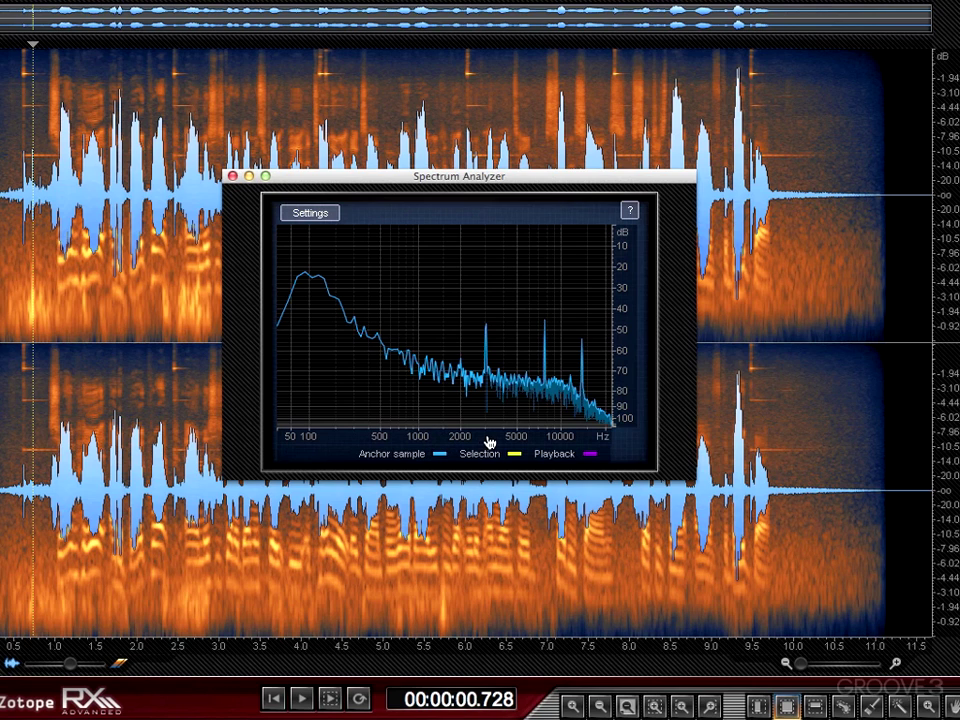
{"action": "scroll", "coordinate": [489, 441], "scroll_direction": "up", "scroll_amount": 3}
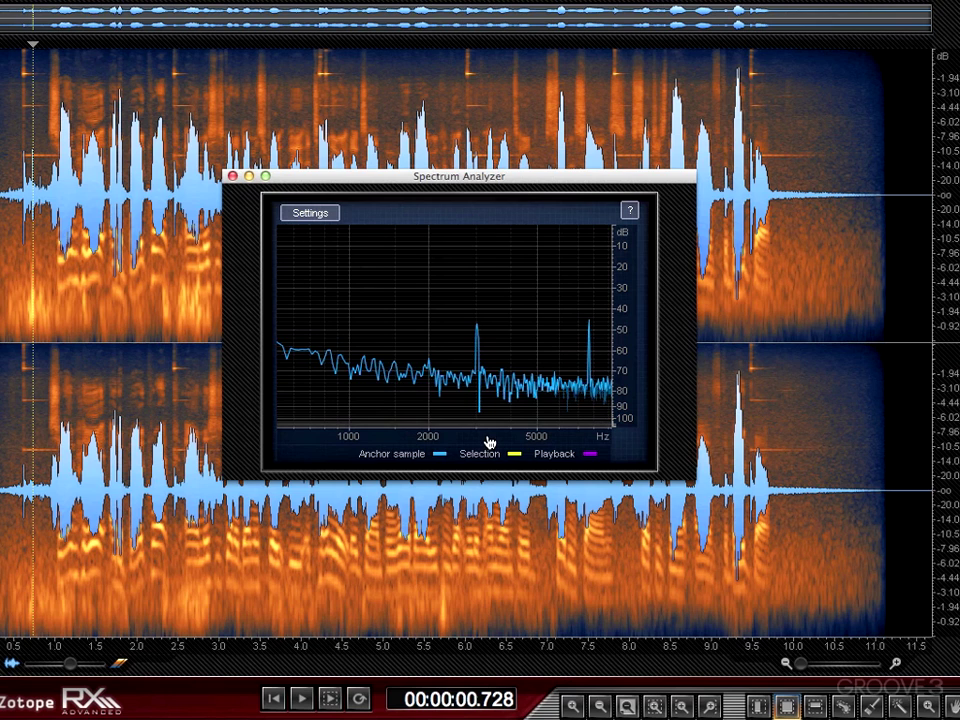
{"action": "scroll", "coordinate": [489, 441], "scroll_direction": "up", "scroll_amount": 2}
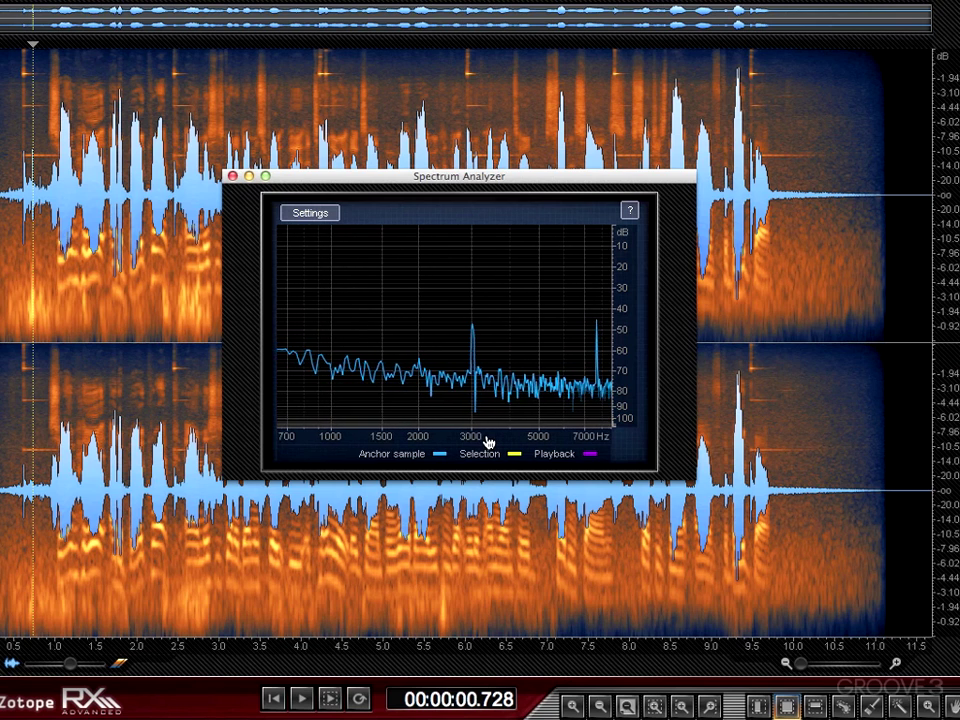
{"action": "scroll", "coordinate": [483, 441], "scroll_direction": "up", "scroll_amount": 2}
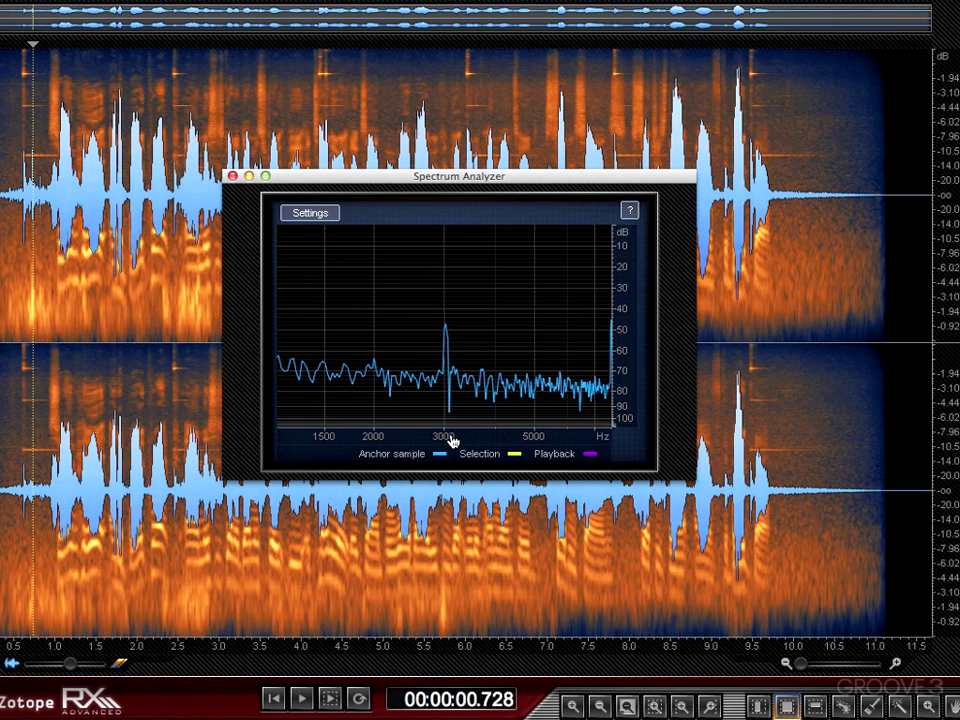
{"action": "scroll", "coordinate": [452, 441], "scroll_direction": "down", "scroll_amount": 4}
{"action": "scroll", "coordinate": [452, 441], "scroll_direction": "down", "scroll_amount": 2}
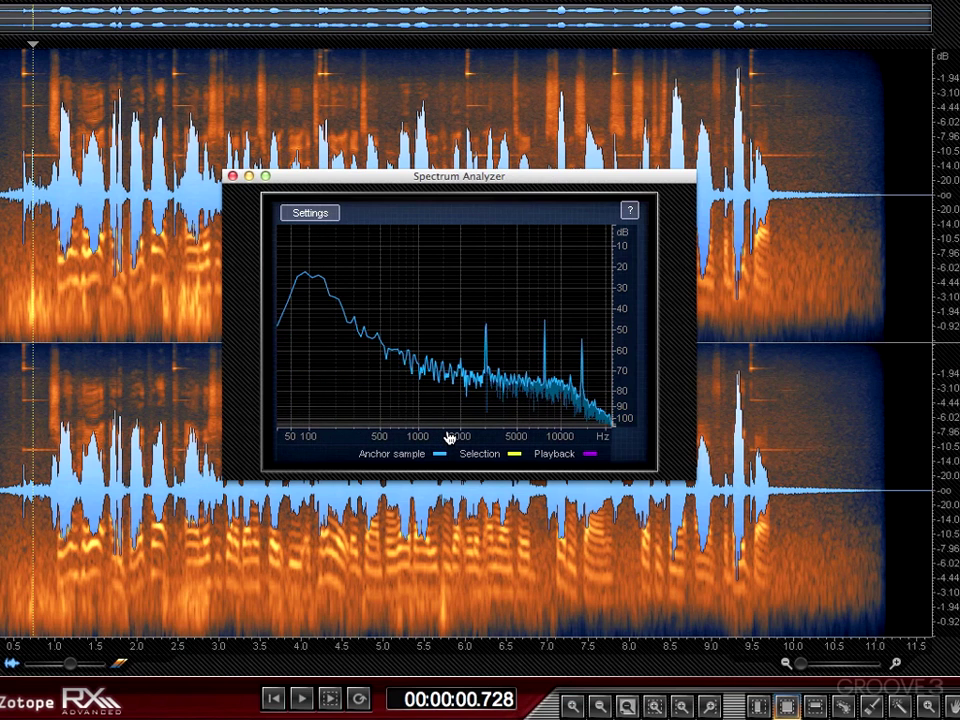
- Review the Spectrum Analyzer settings, keeping FFT size 2048, Channel mode Max and FFT overlap 8x
{"action": "left_click", "coordinate": [310, 215]}
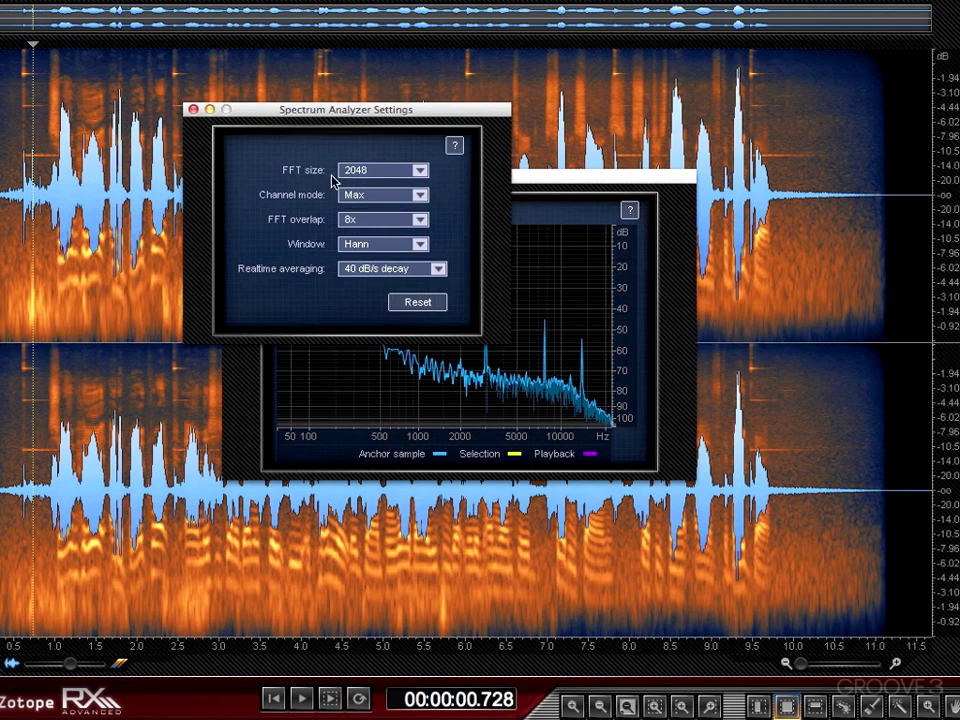
{"action": "left_click", "coordinate": [418, 170]}
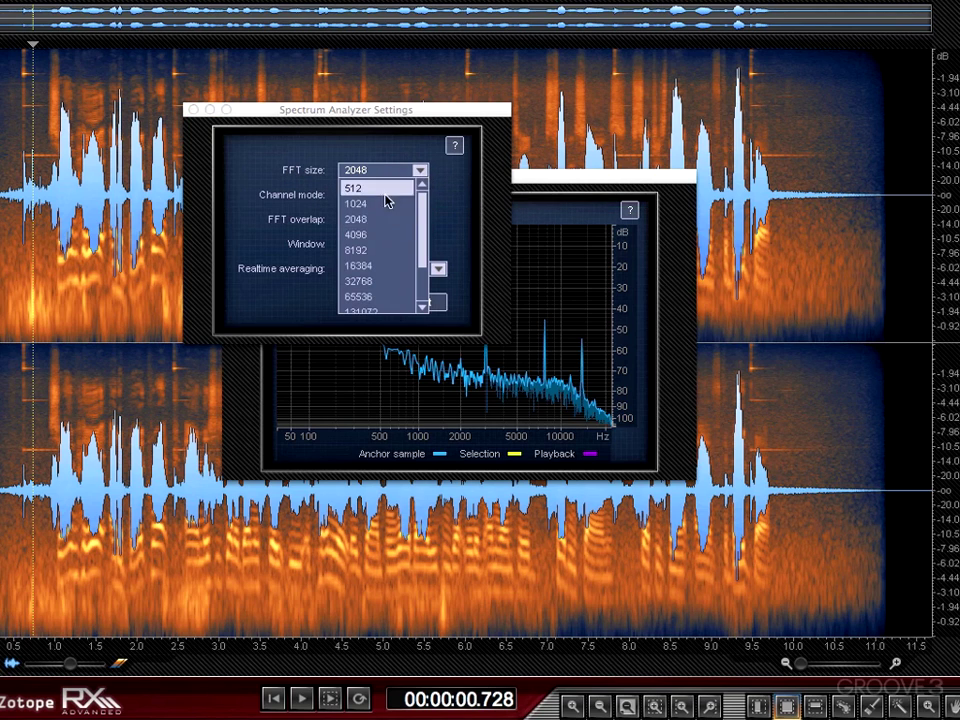
{"action": "left_click", "coordinate": [443, 202]}
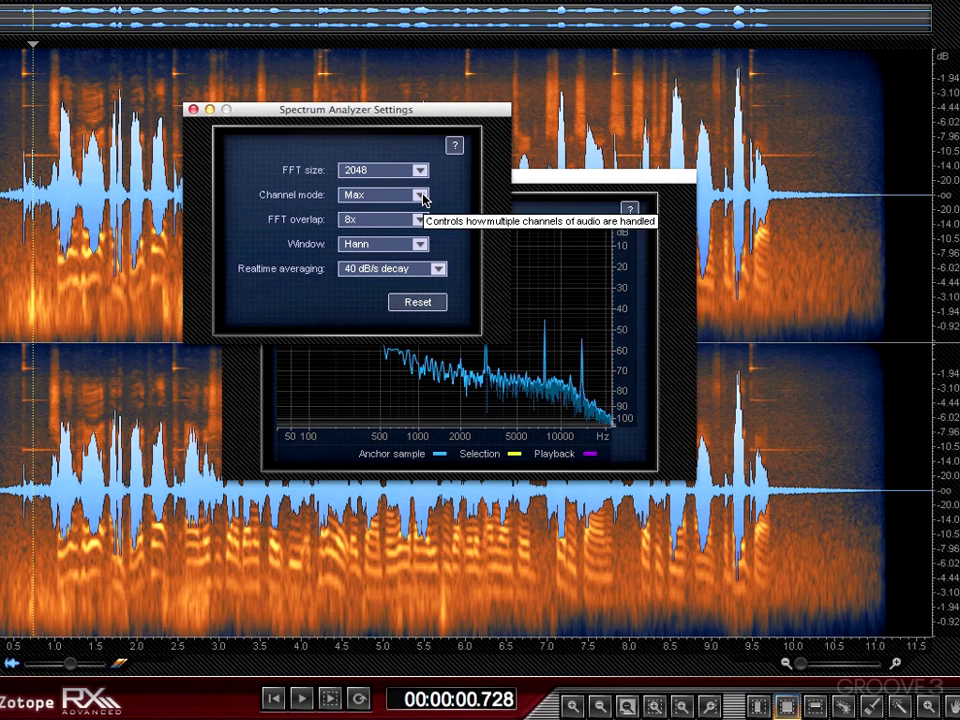
{"action": "left_click", "coordinate": [421, 195]}
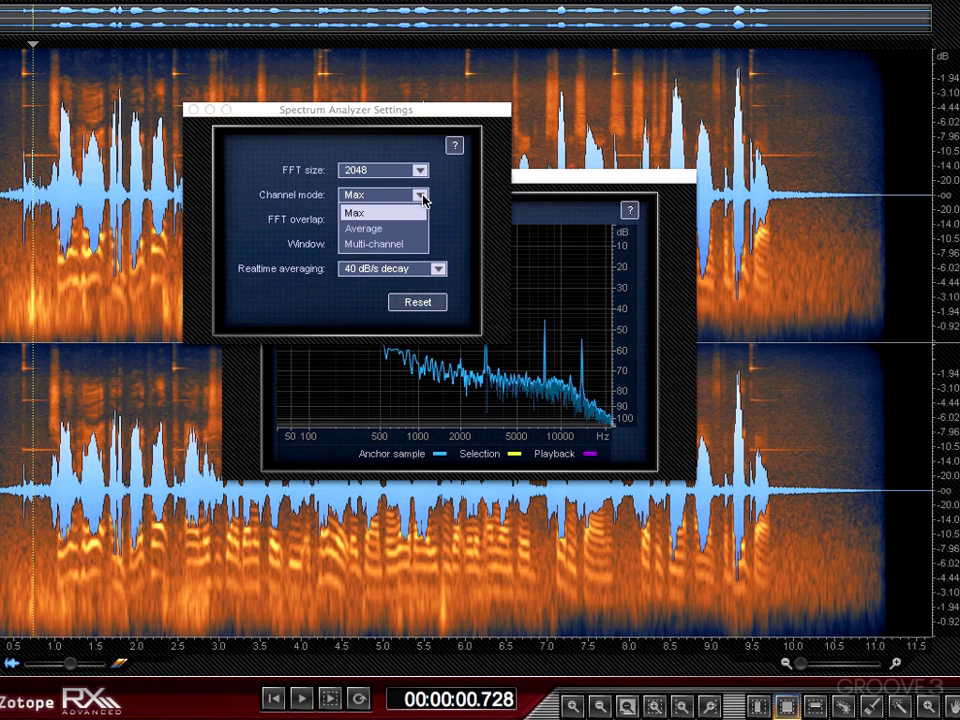
{"action": "left_click", "coordinate": [420, 219]}
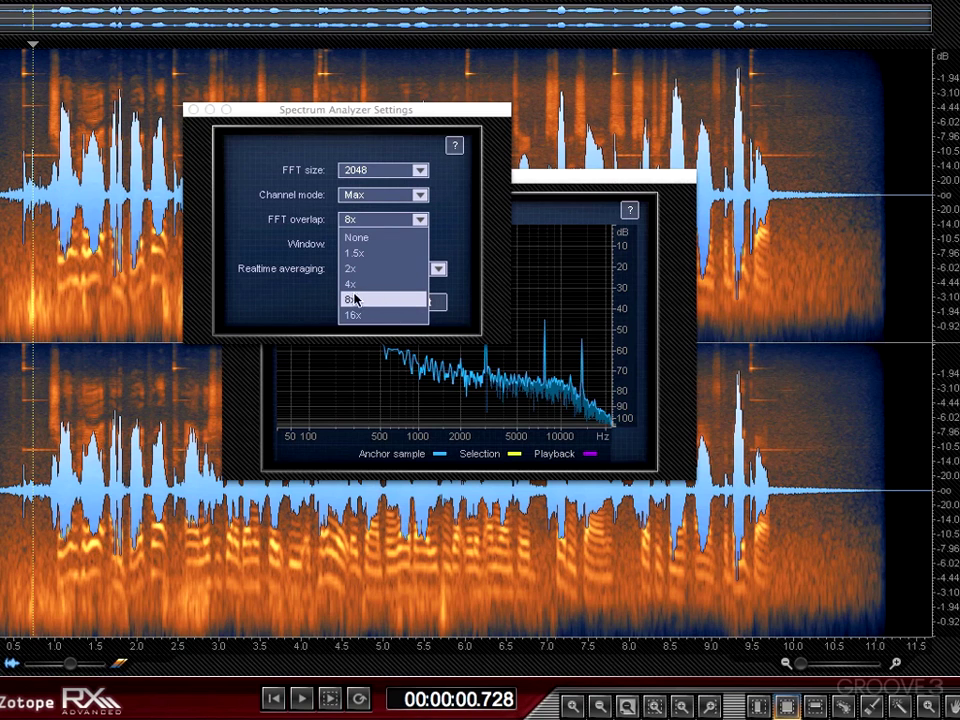
{"action": "left_click", "coordinate": [353, 301]}
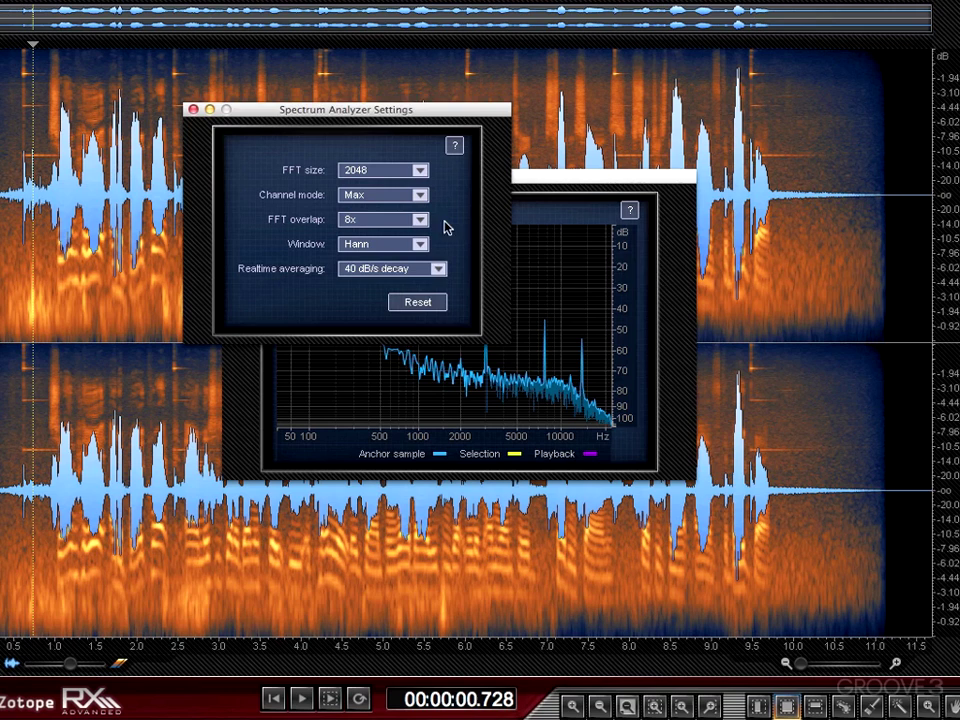
{"action": "left_click", "coordinate": [420, 245]}
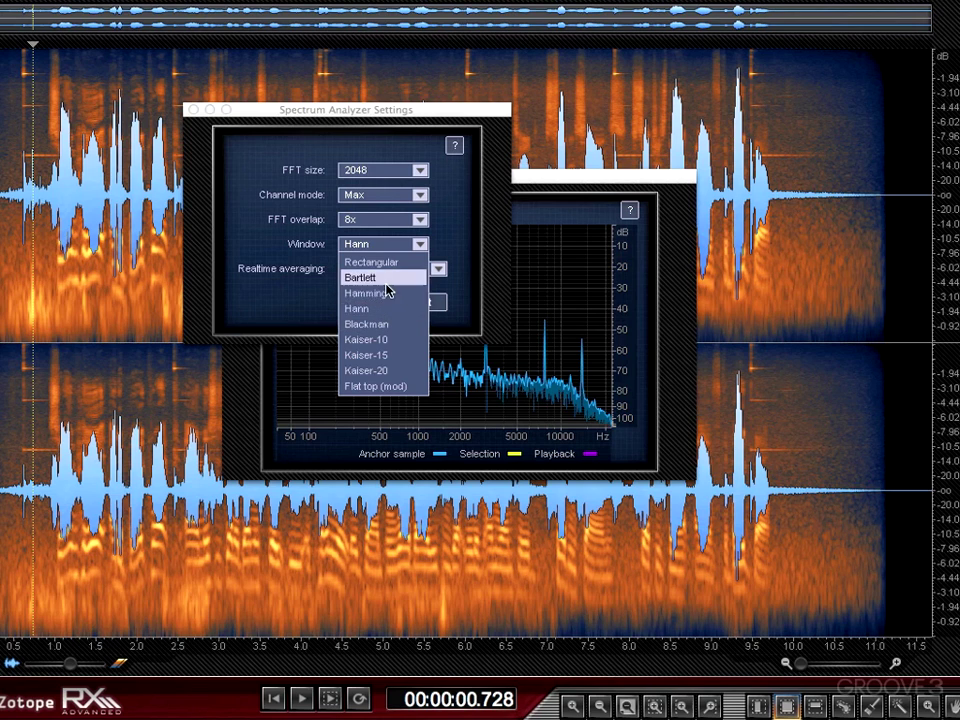
{"action": "left_click", "coordinate": [368, 311]}
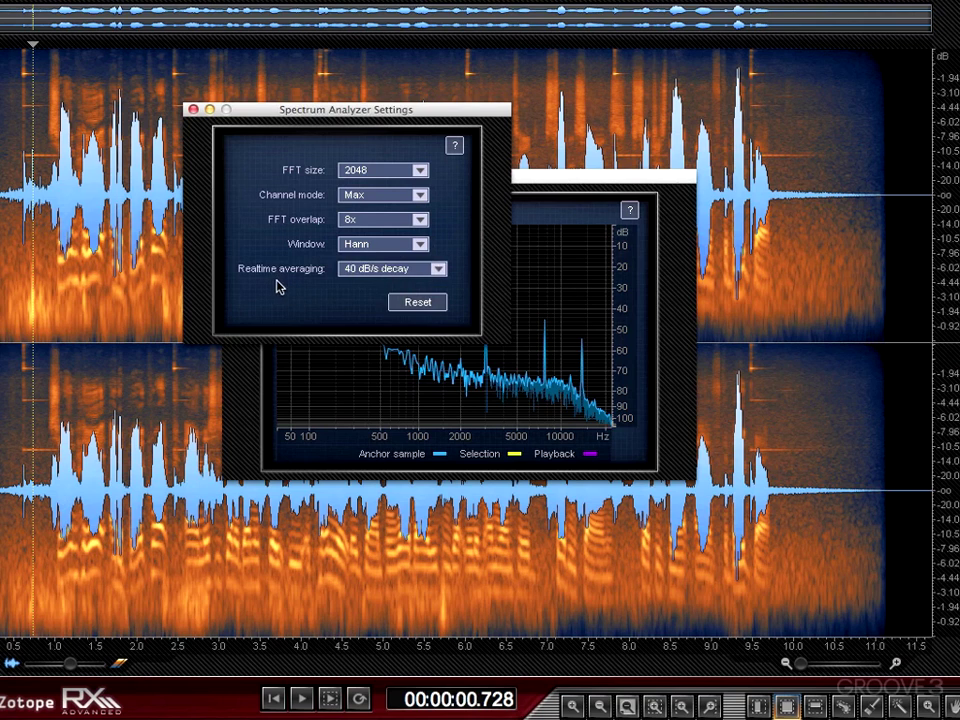
{"action": "left_click", "coordinate": [438, 269]}
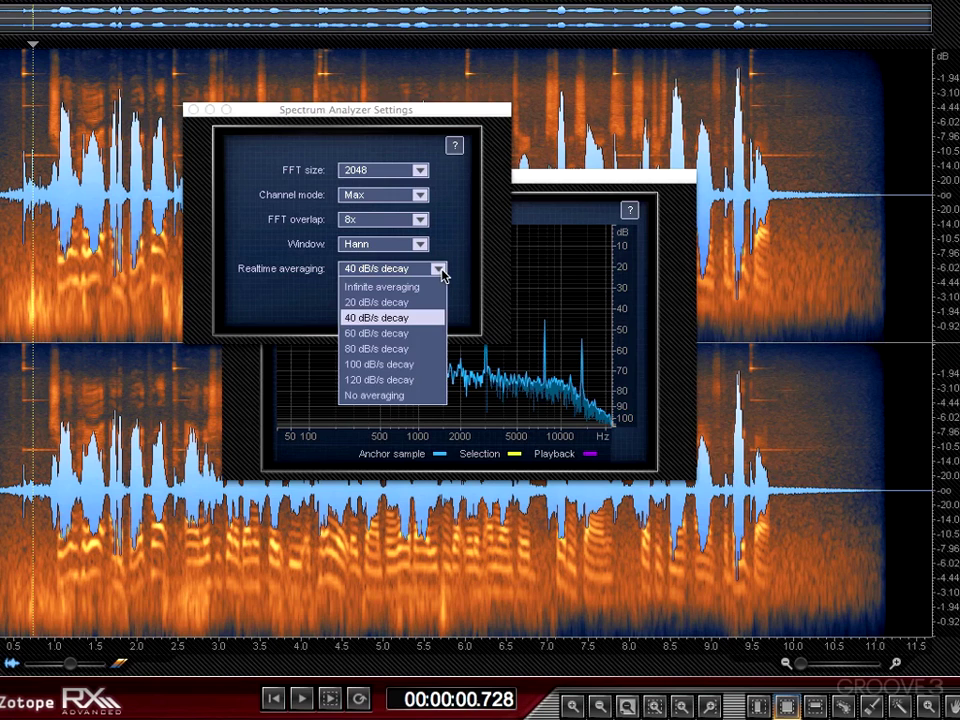
{"action": "left_click", "coordinate": [421, 318]}
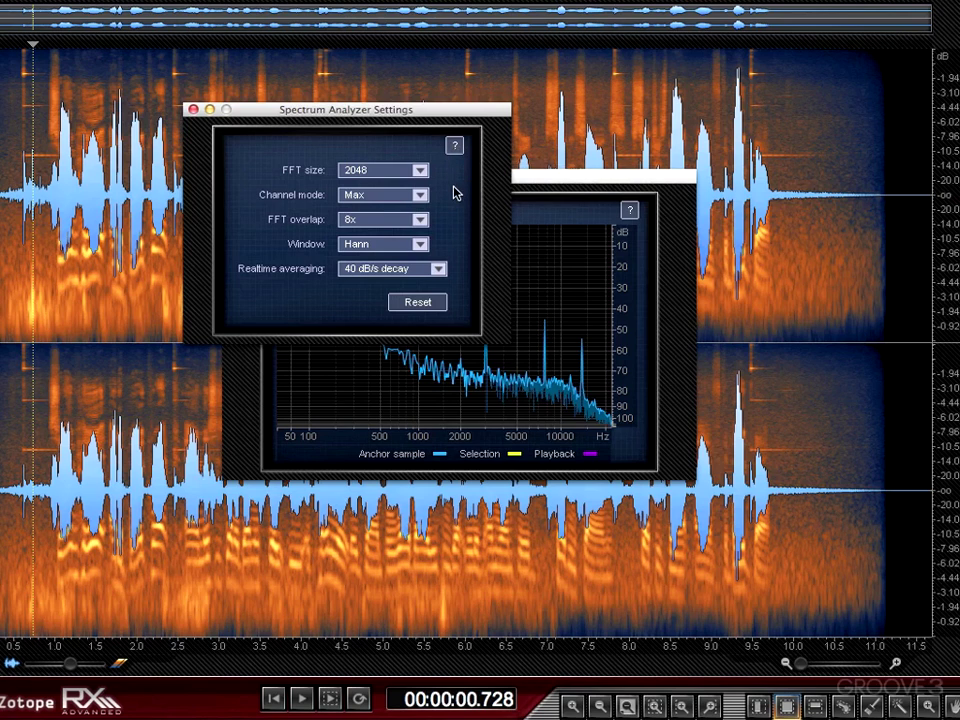
- Close the settings, check a small selection near 0.5 s, clear it, and start playback for the live spectrum
{"action": "left_click", "coordinate": [193, 109]}
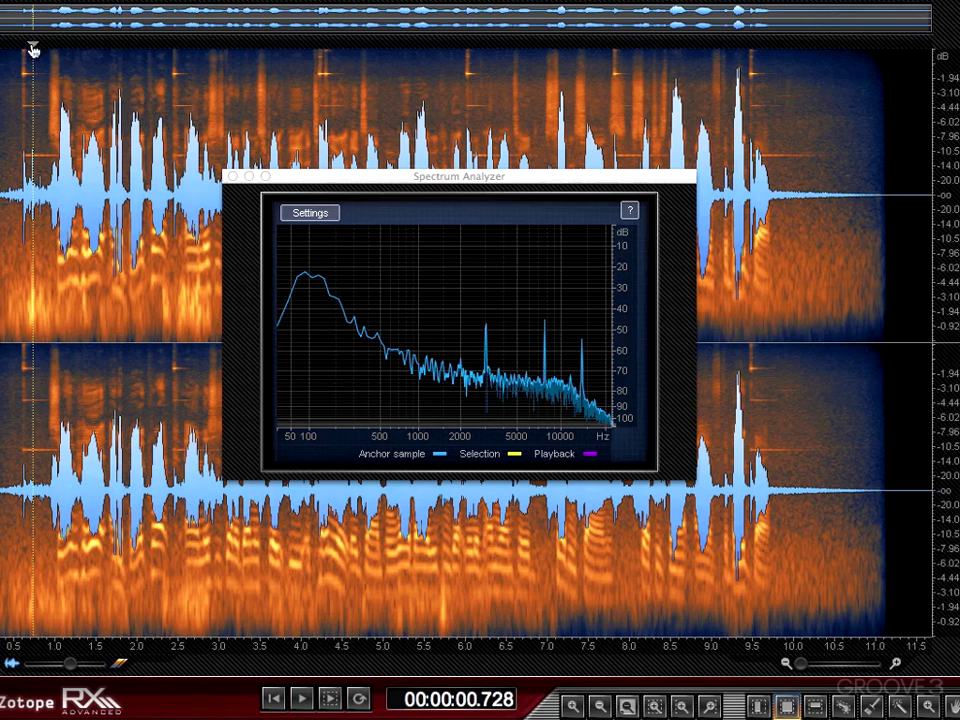
{"action": "mouse_move", "coordinate": [14, 45]}
{"action": "left_mouse_down"}
{"action": "mouse_move", "coordinate": [24, 100]}
{"action": "mouse_move", "coordinate": [45, 128]}
{"action": "left_mouse_up"}
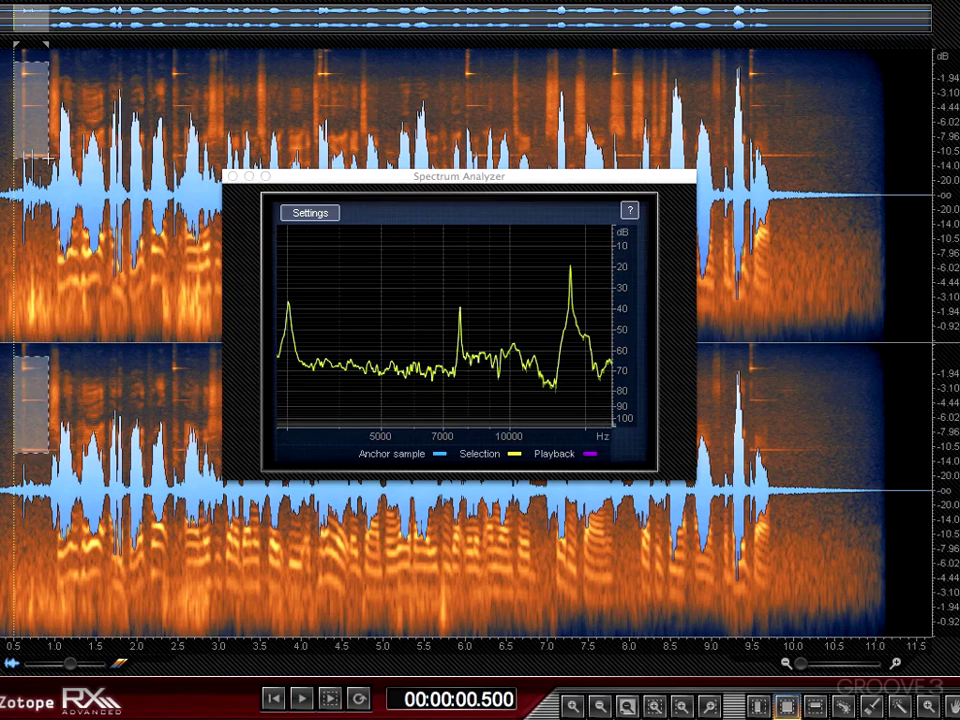
{"action": "left_click", "coordinate": [3, 46]}
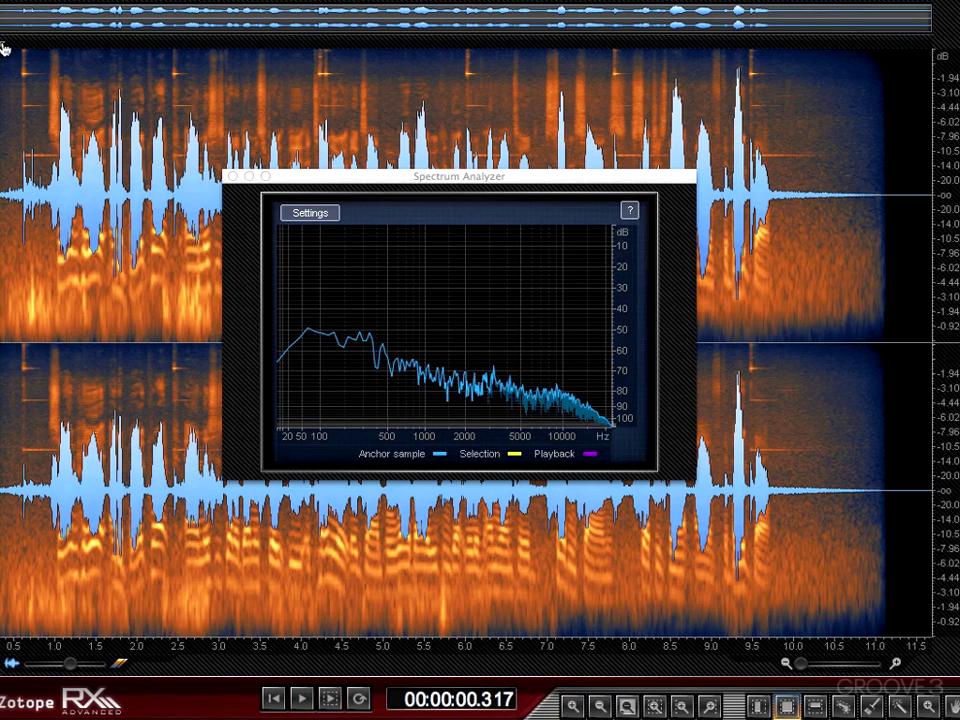
{"action": "key", "text": "space"}
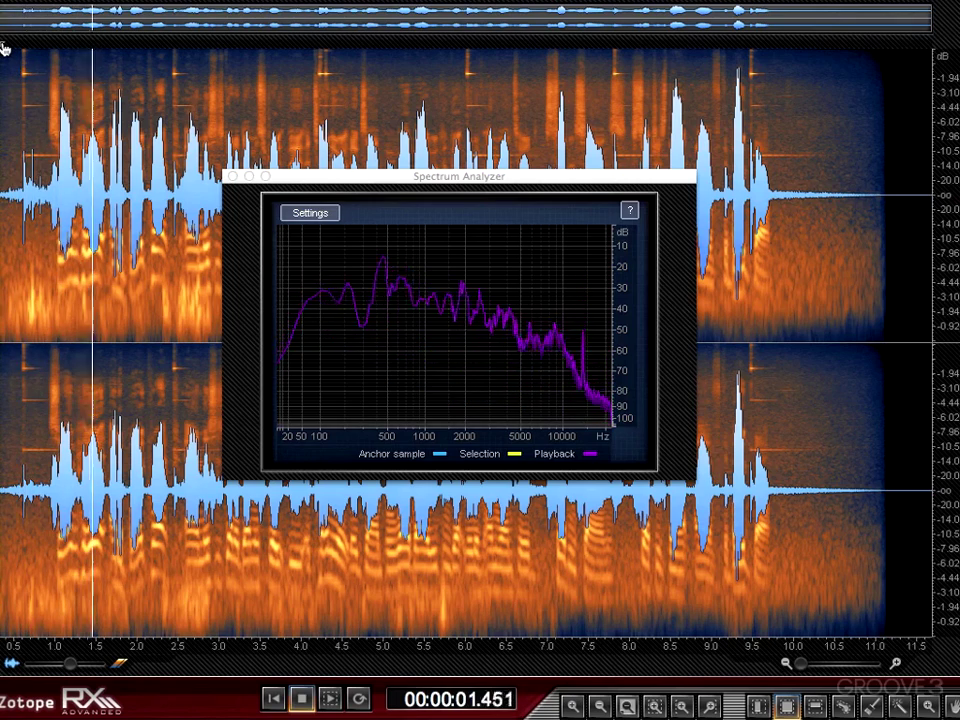